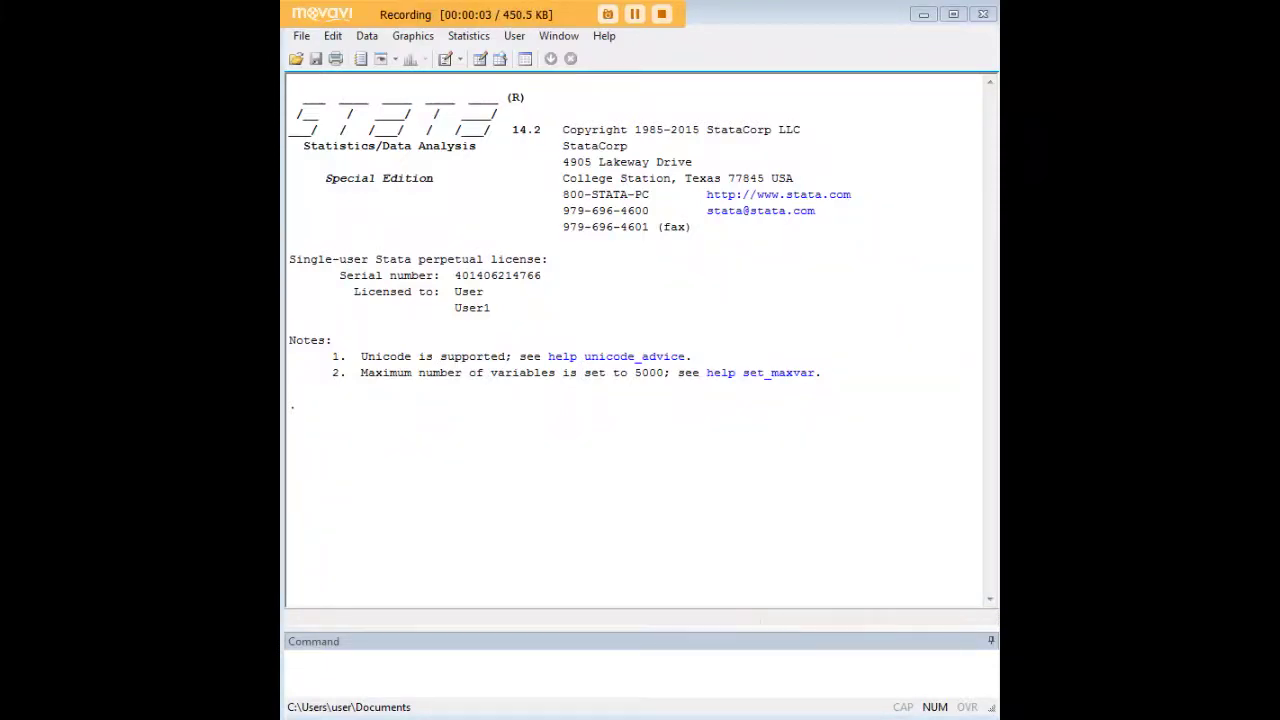
Load the census13 dataset with 'webuse census13' and open it in the Data Editor with 'edit'.
{"action": "left_click", "coordinate": [867, 658]}
{"action": "type", "text": "webuse census13"}
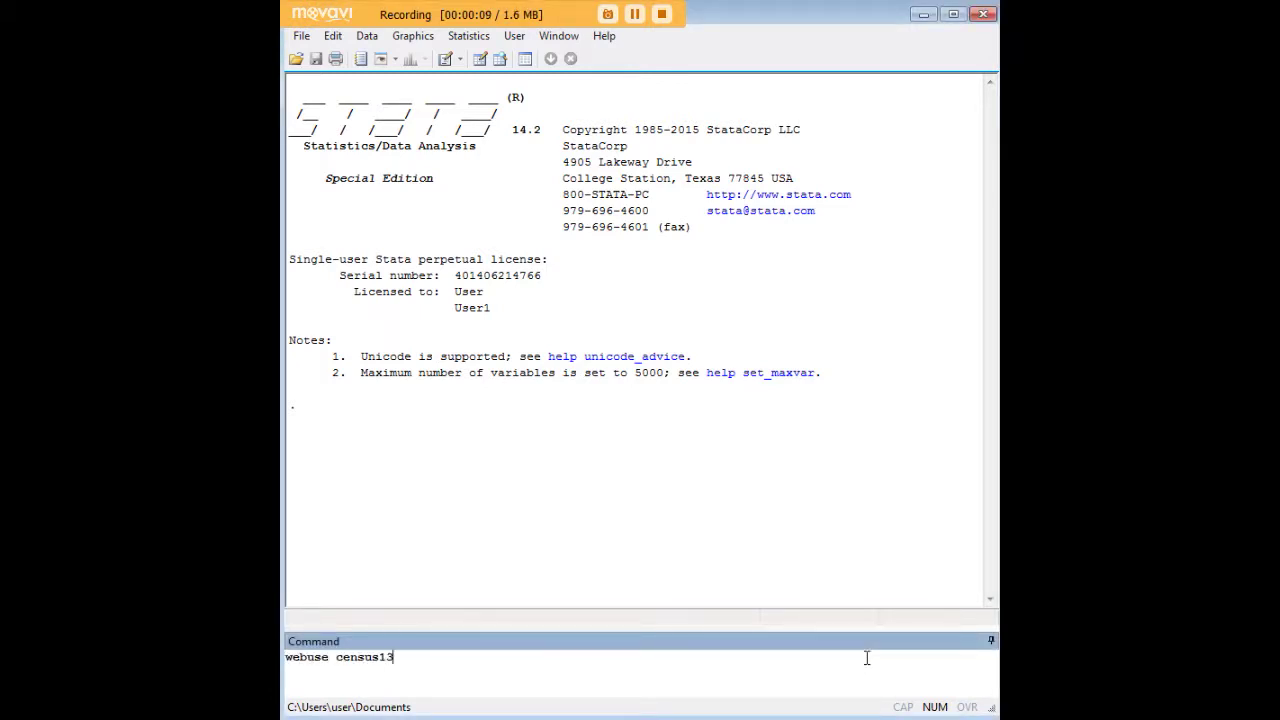
{"action": "key", "text": "Return"}
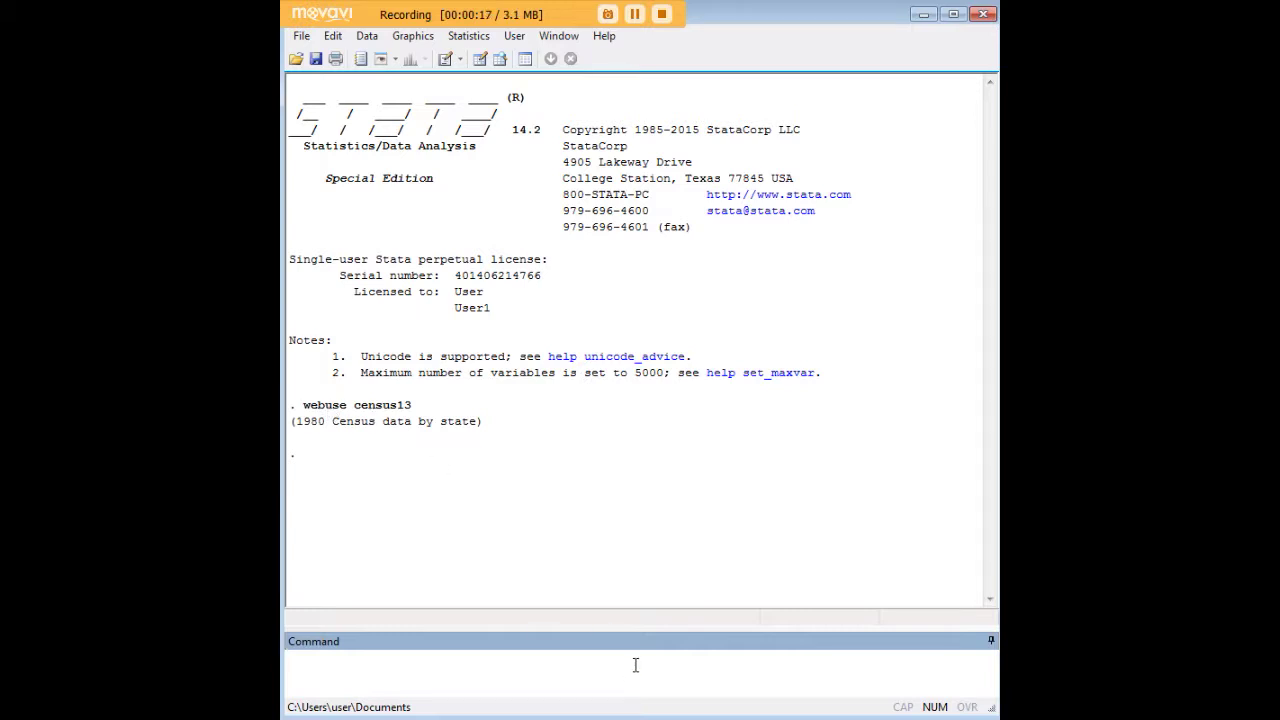
{"action": "type", "text": "edit"}
{"action": "key", "text": "Return"}
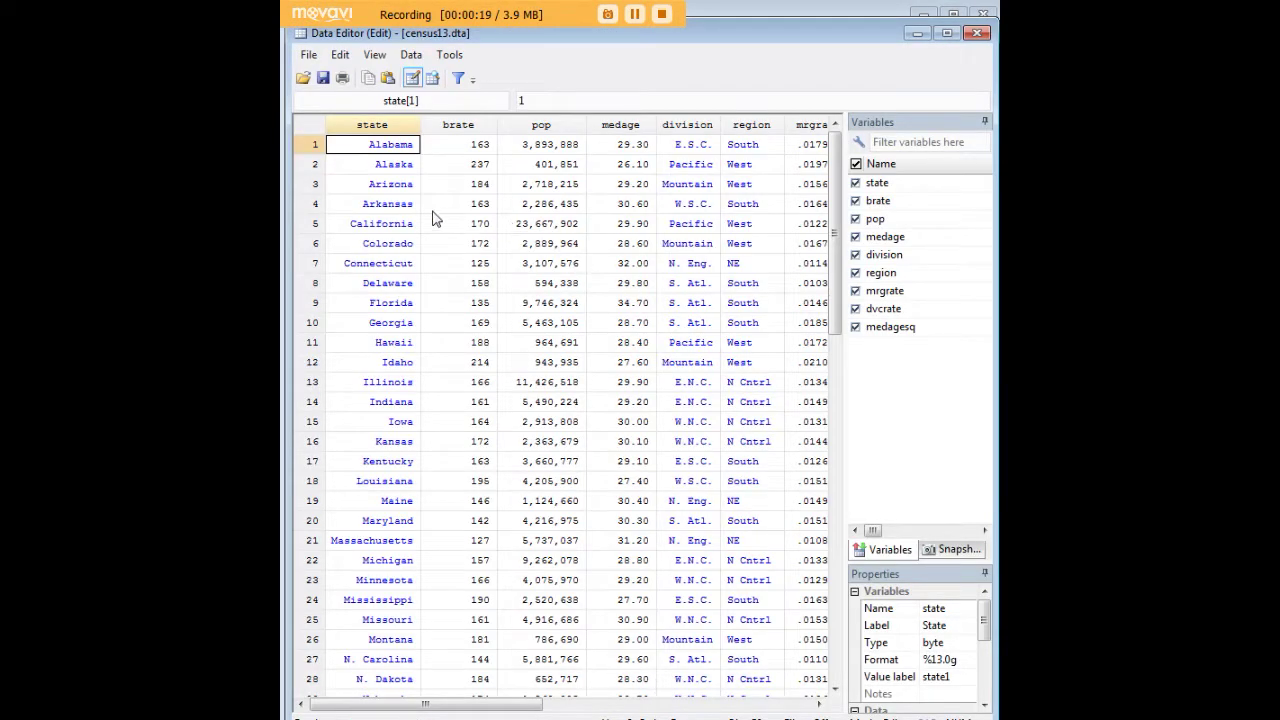
{"action": "key", "text": "Right"}
{"action": "key", "text": "Right"}
{"action": "key", "text": "Right"}
{"action": "key", "text": "Right"}
{"action": "key", "text": "Right"}
{"action": "key", "text": "Right"}
{"action": "key", "text": "Right"}
{"action": "key", "text": "Right"}
{"action": "key", "text": "Right"}
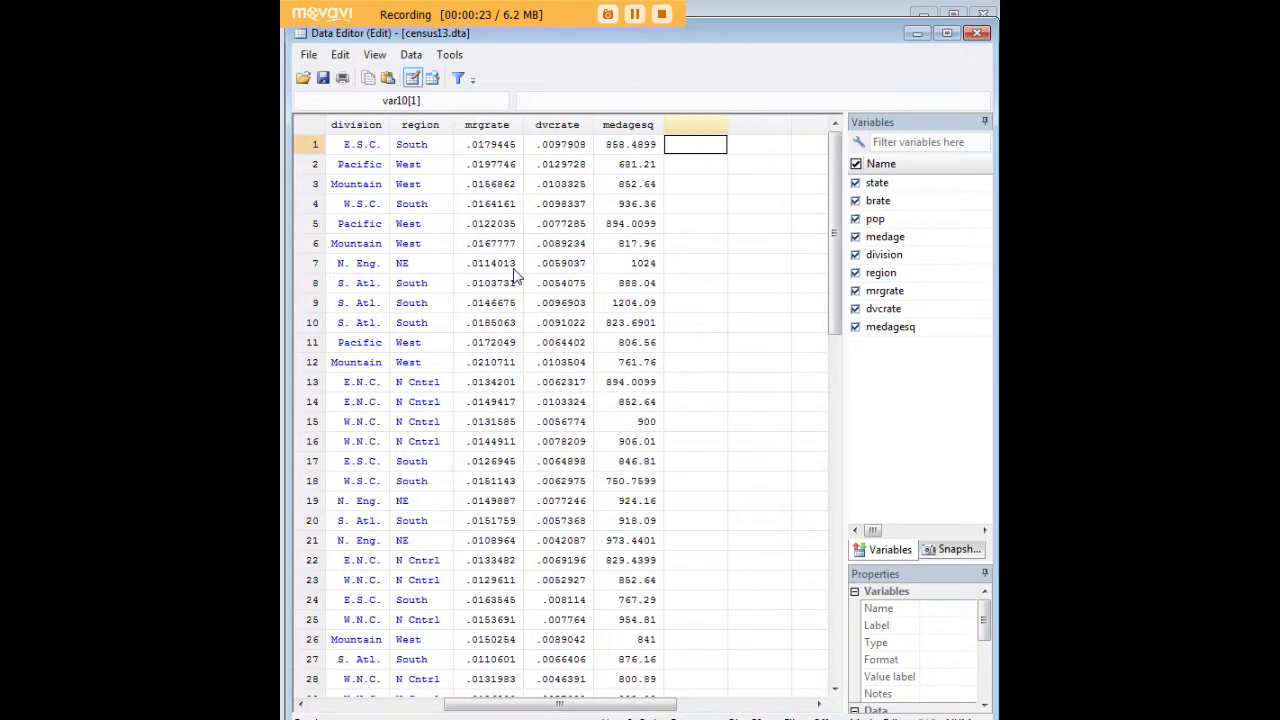
{"action": "key", "text": "Home"}
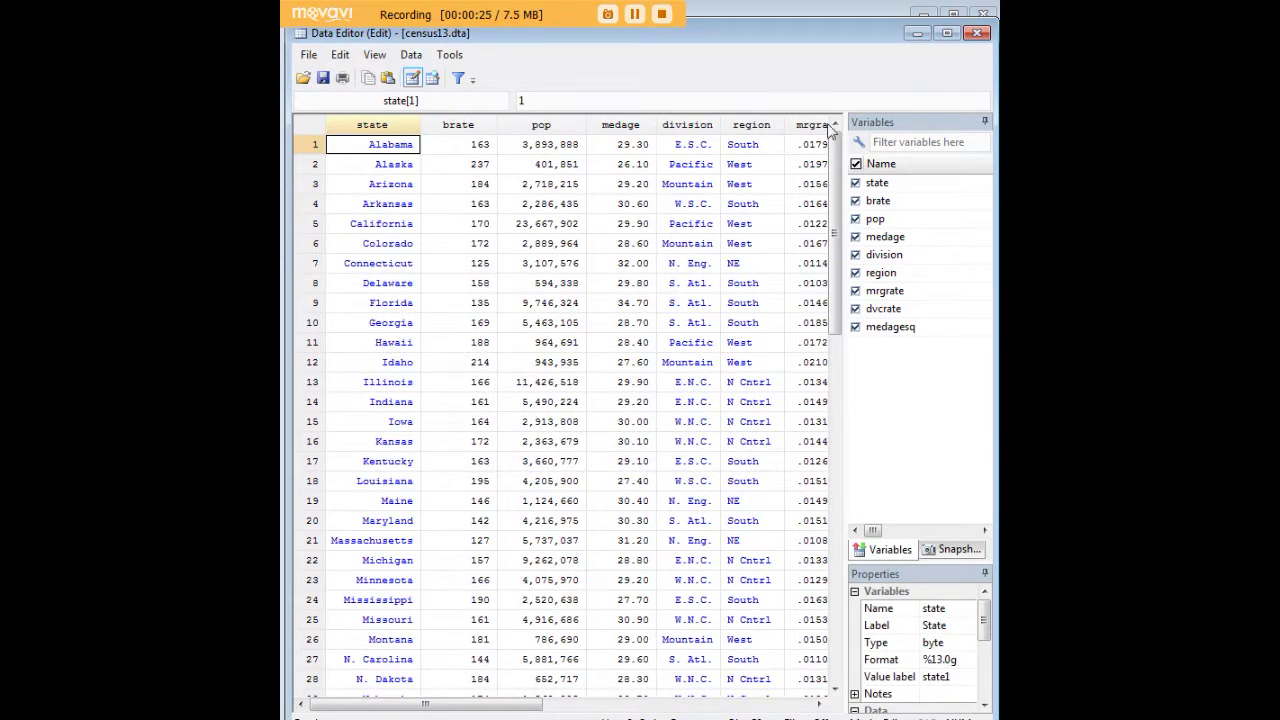
{"action": "left_click", "coordinate": [917, 33]}
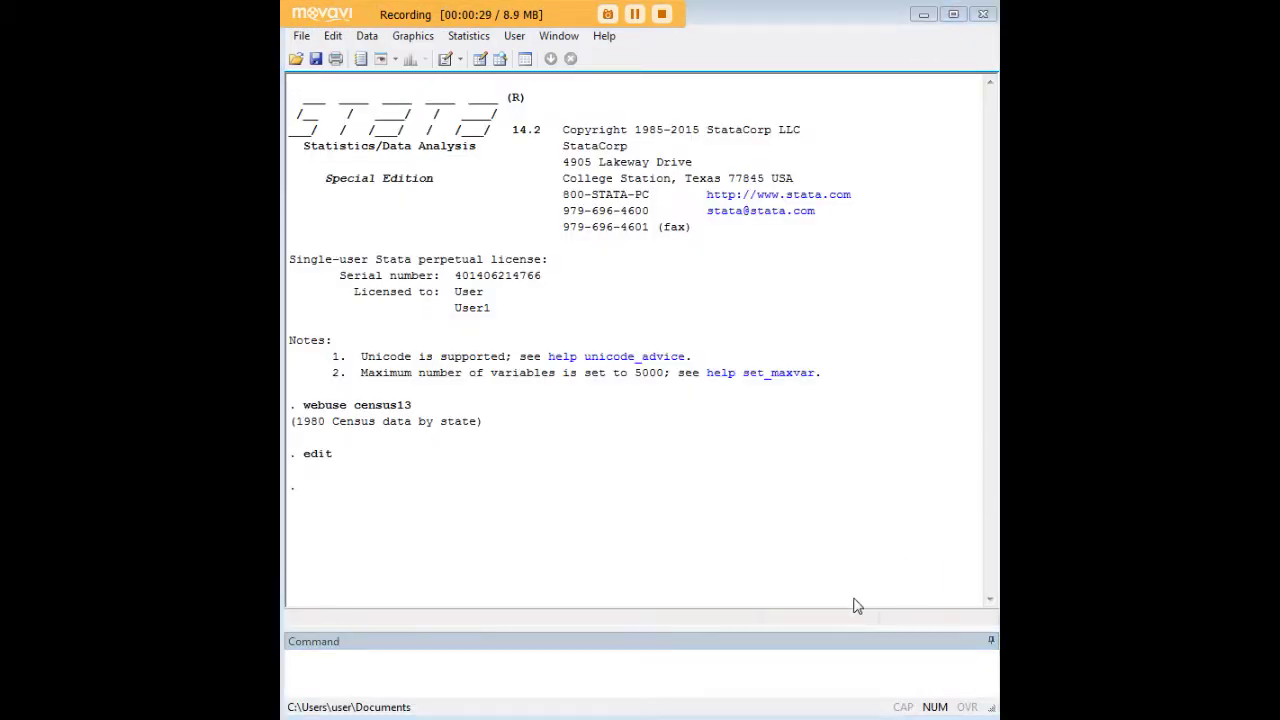
Run 'inspect brate pop region' and show the rest of the paused output.
{"action": "left_click", "coordinate": [800, 657]}
{"action": "type", "text": "inspect brate pop region"}
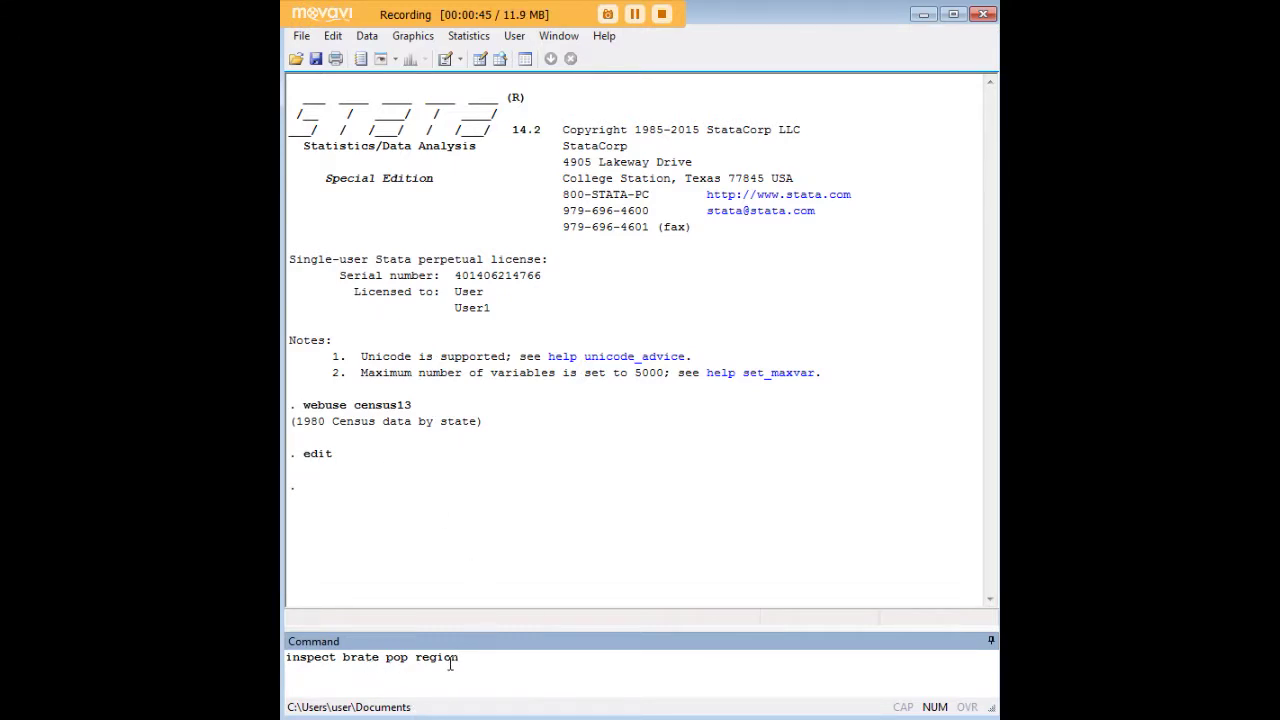
{"action": "key", "text": "Return"}
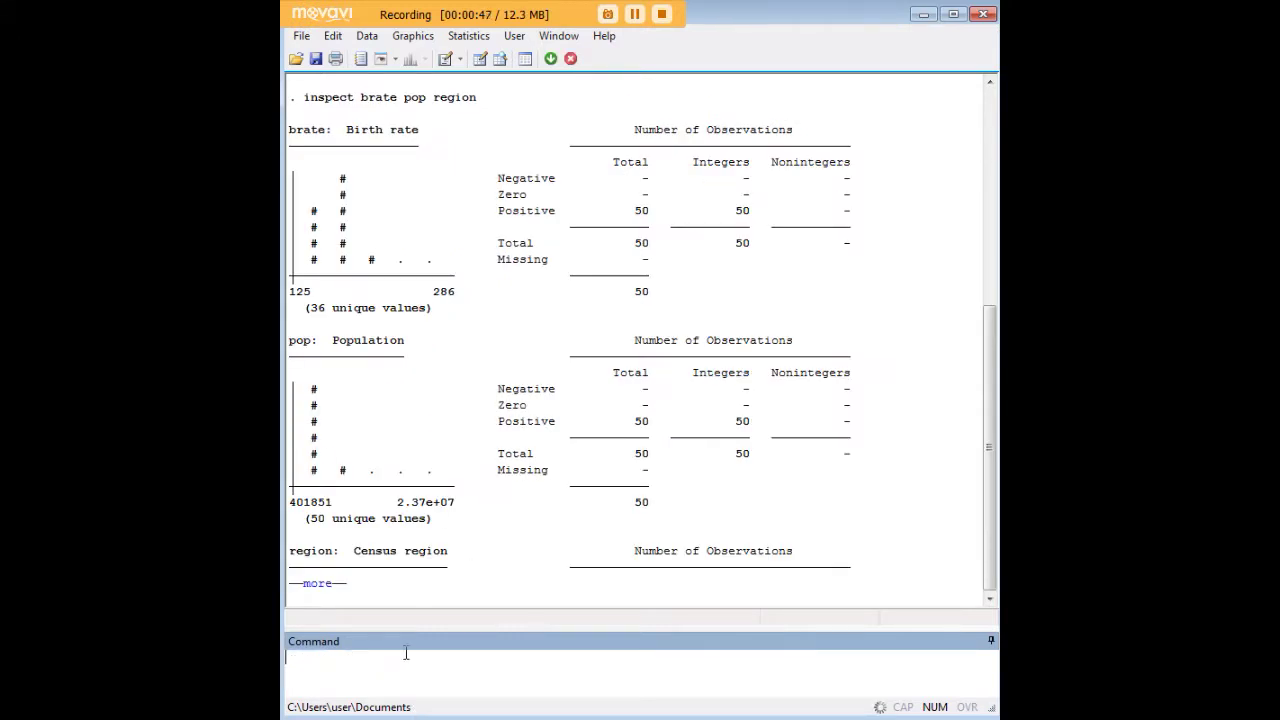
{"action": "left_click", "coordinate": [329, 588]}
Review the inspect results, highlighting the brate pop region variable list in the echoed command.
{"action": "scroll", "coordinate": [605, 420], "scroll_direction": "up", "scroll_amount": 12}
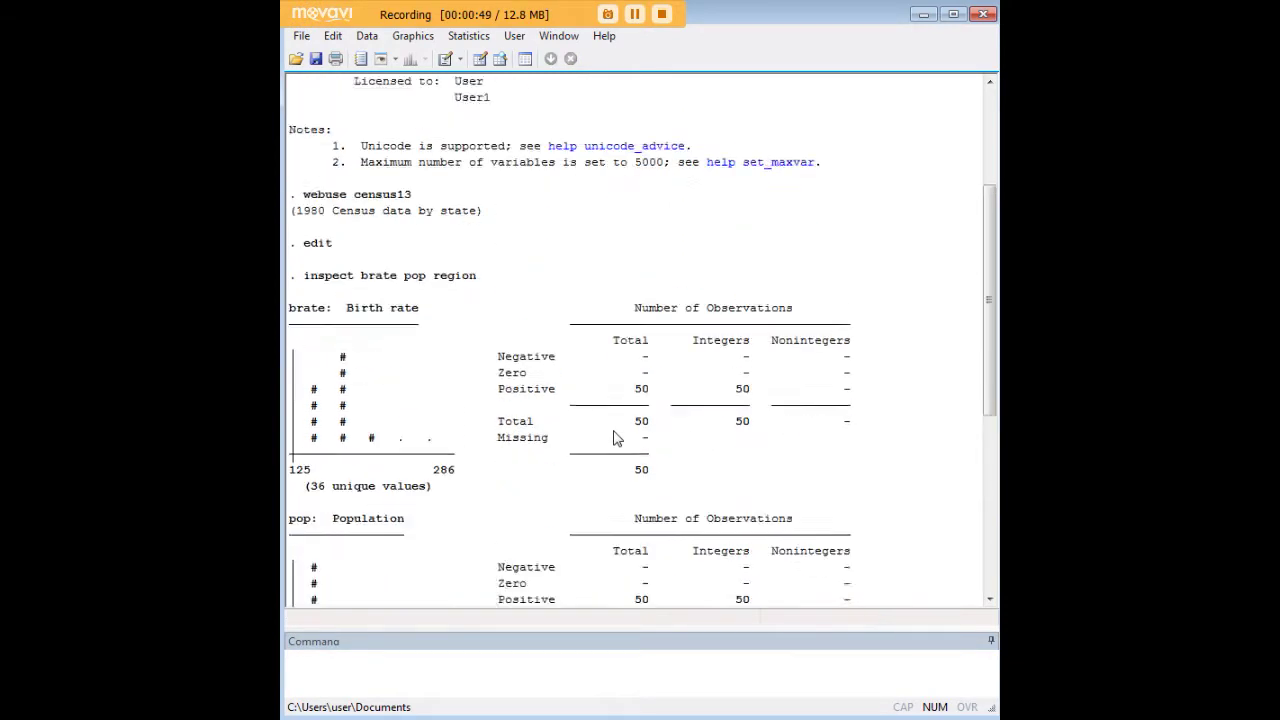
{"action": "scroll", "coordinate": [606, 449], "scroll_direction": "down", "scroll_amount": 12}
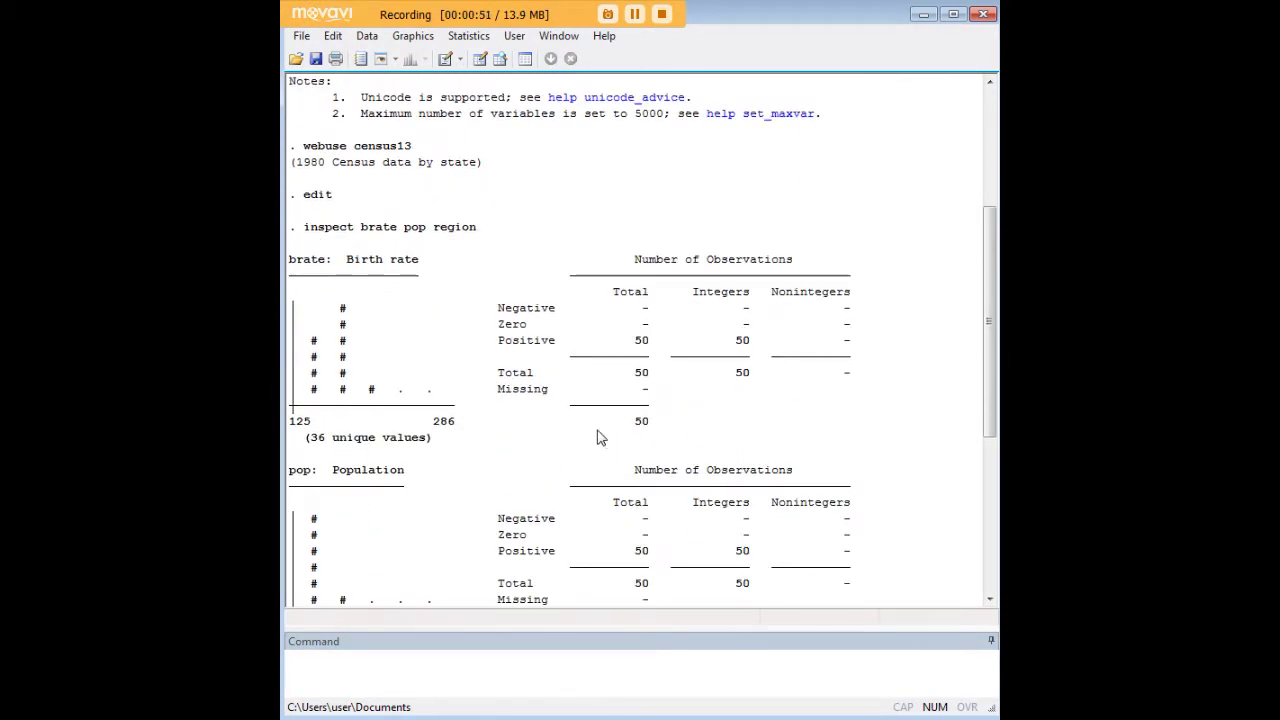
{"action": "scroll", "coordinate": [630, 465], "scroll_direction": "up", "scroll_amount": 8}
{"action": "scroll", "coordinate": [632, 470], "scroll_direction": "up", "scroll_amount": 4}
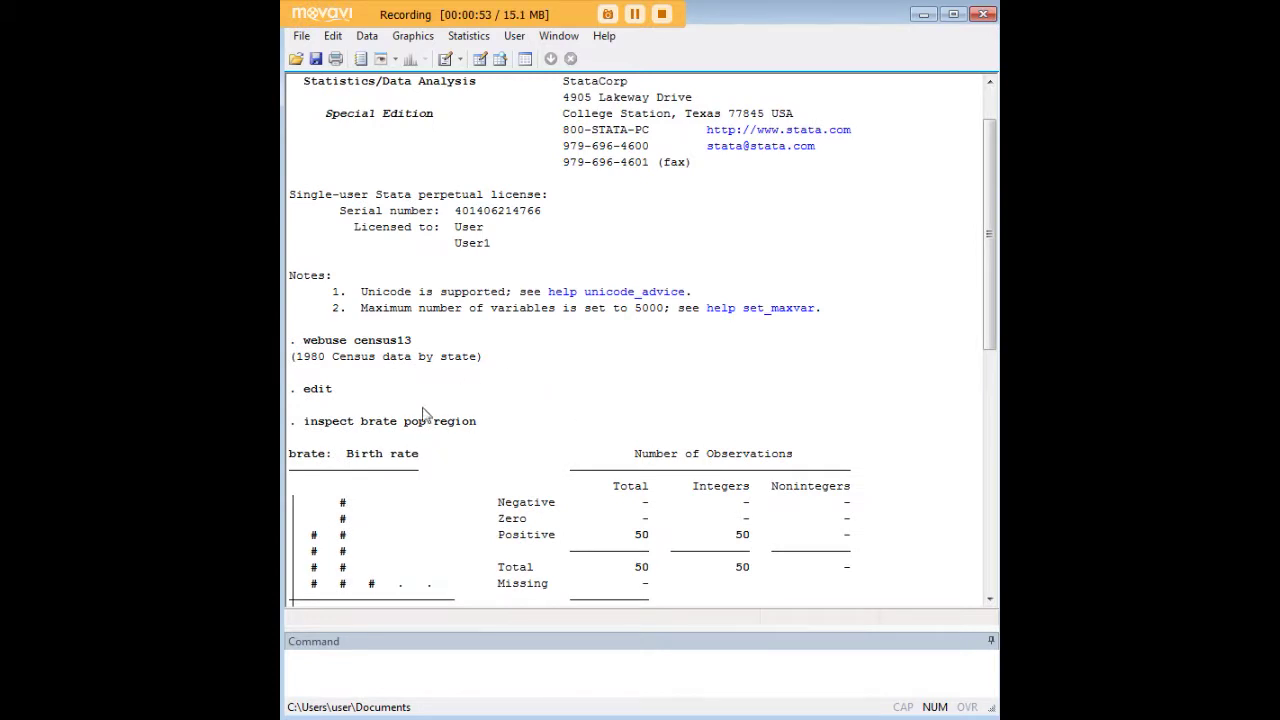
{"action": "left_click_drag", "start_coordinate": [476, 426], "coordinate": [405, 428]}
{"action": "left_click", "coordinate": [393, 428]}
{"action": "left_click_drag", "start_coordinate": [363, 424], "coordinate": [478, 429]}
{"action": "left_click", "coordinate": [449, 456]}
{"action": "scroll", "coordinate": [505, 490], "scroll_direction": "down", "scroll_amount": 3}
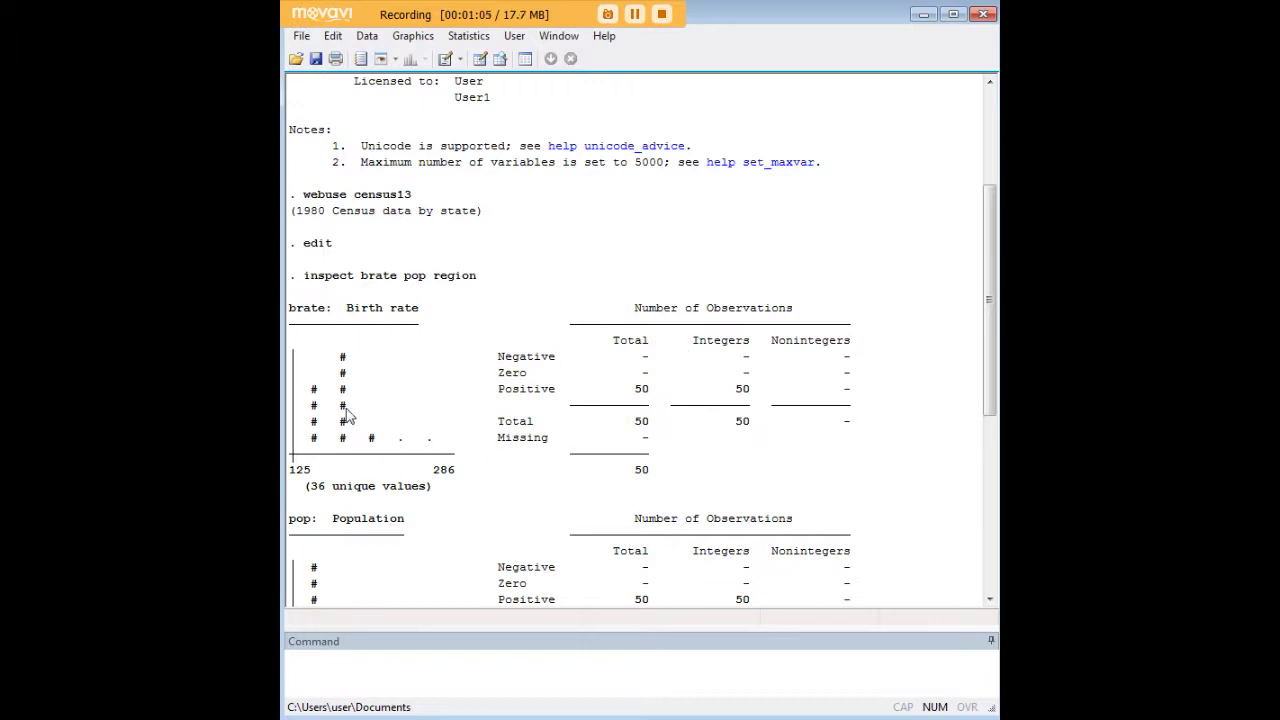
{"action": "scroll", "coordinate": [350, 412], "scroll_direction": "down", "scroll_amount": 2}
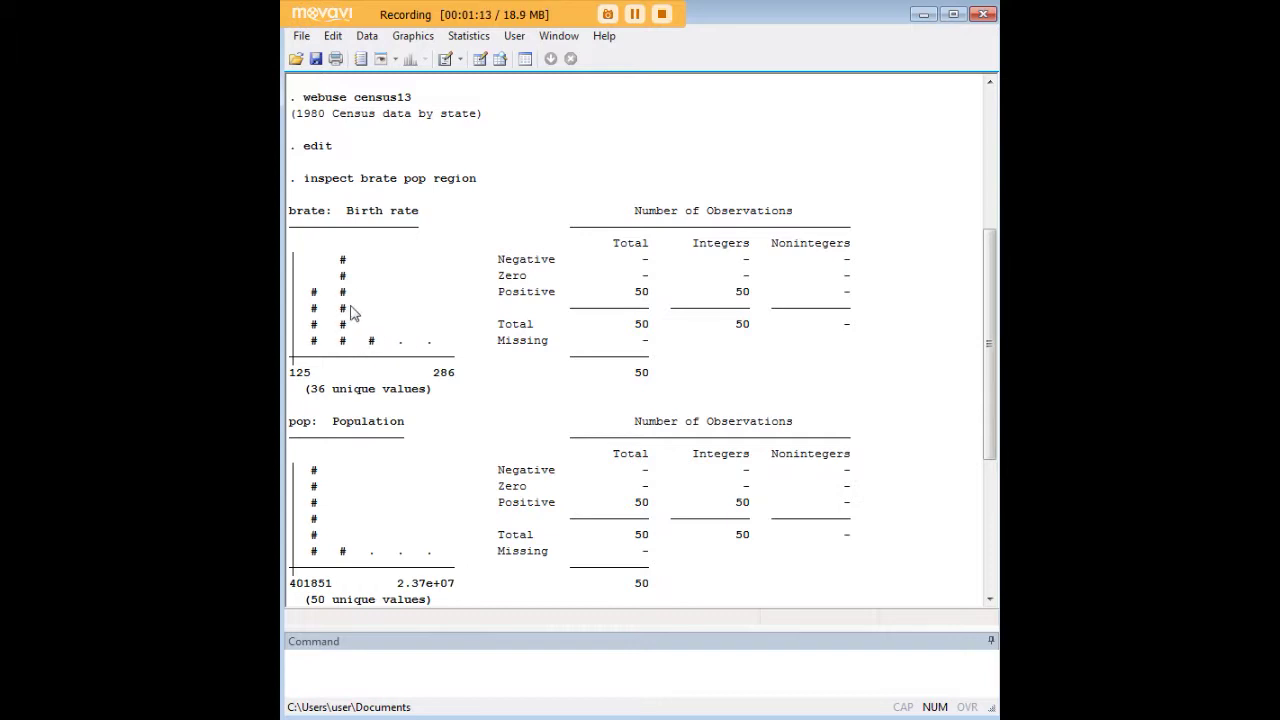
{"action": "scroll", "coordinate": [377, 391], "scroll_direction": "down", "scroll_amount": 1}
{"action": "scroll", "coordinate": [349, 517], "scroll_direction": "down", "scroll_amount": 3}
{"action": "scroll", "coordinate": [420, 515], "scroll_direction": "up", "scroll_amount": 4}
{"action": "left_click_drag", "start_coordinate": [500, 207], "coordinate": [870, 378]}
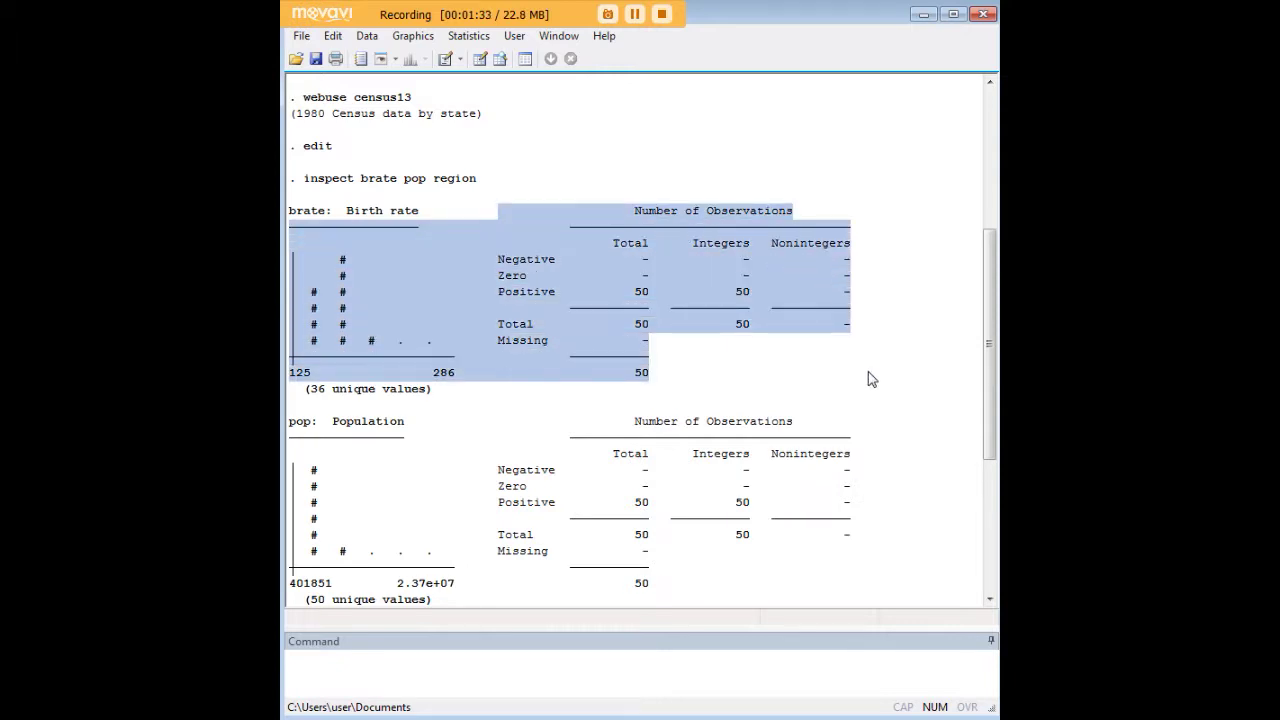
{"action": "left_click", "coordinate": [727, 260]}
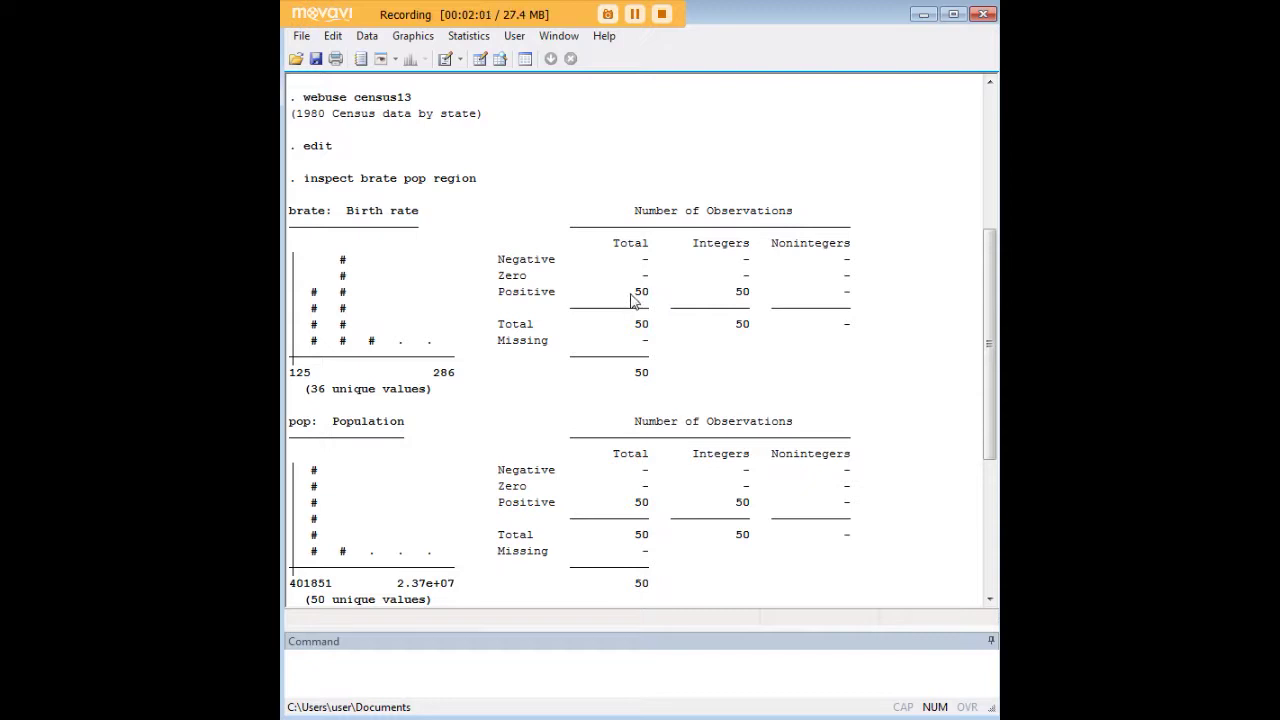
{"action": "left_click_drag", "start_coordinate": [634, 293], "coordinate": [651, 298]}
{"action": "left_click_drag", "start_coordinate": [309, 389], "coordinate": [326, 389]}
{"action": "scroll", "coordinate": [571, 404], "scroll_direction": "down", "scroll_amount": 2}
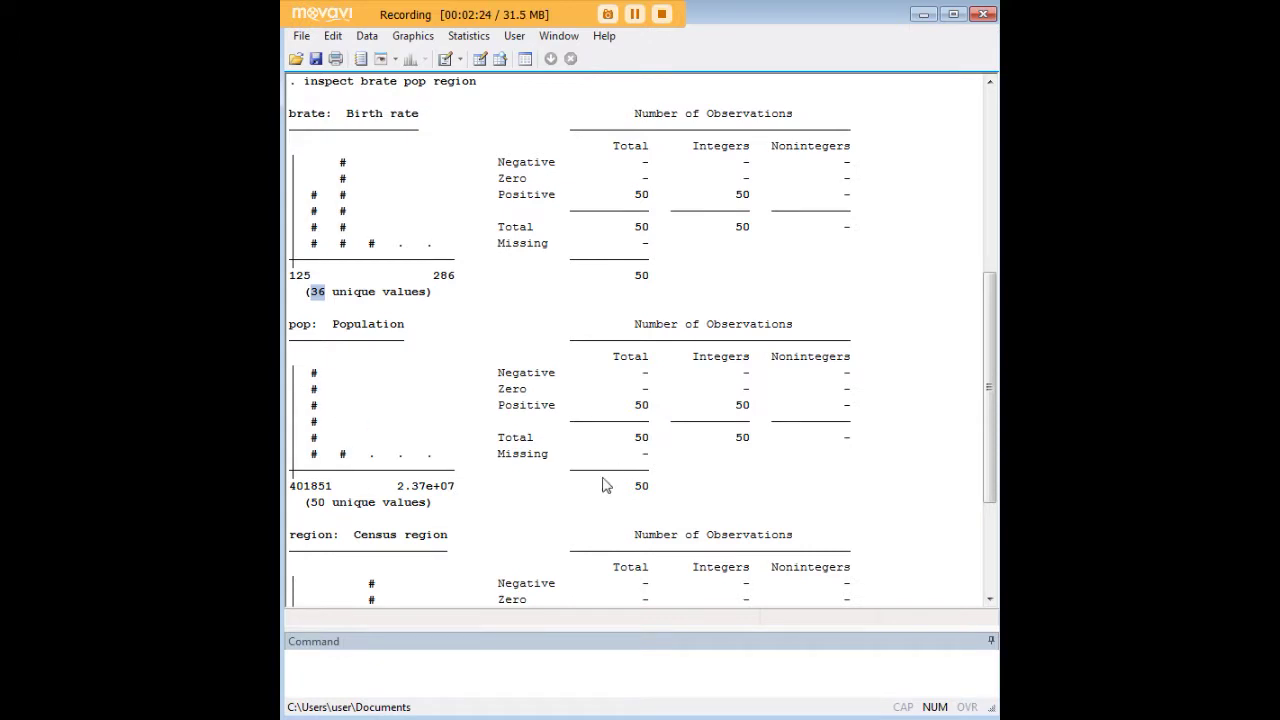
{"action": "double_click", "coordinate": [320, 503]}
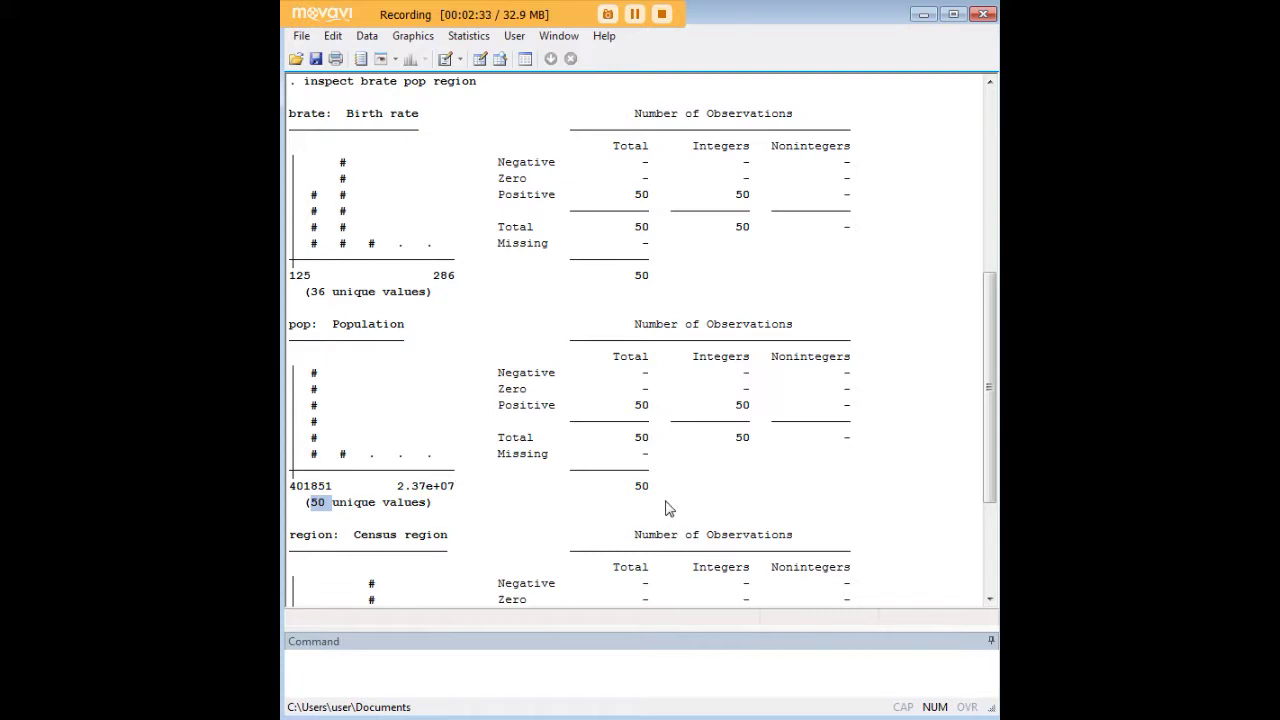
{"action": "double_click", "coordinate": [642, 406]}
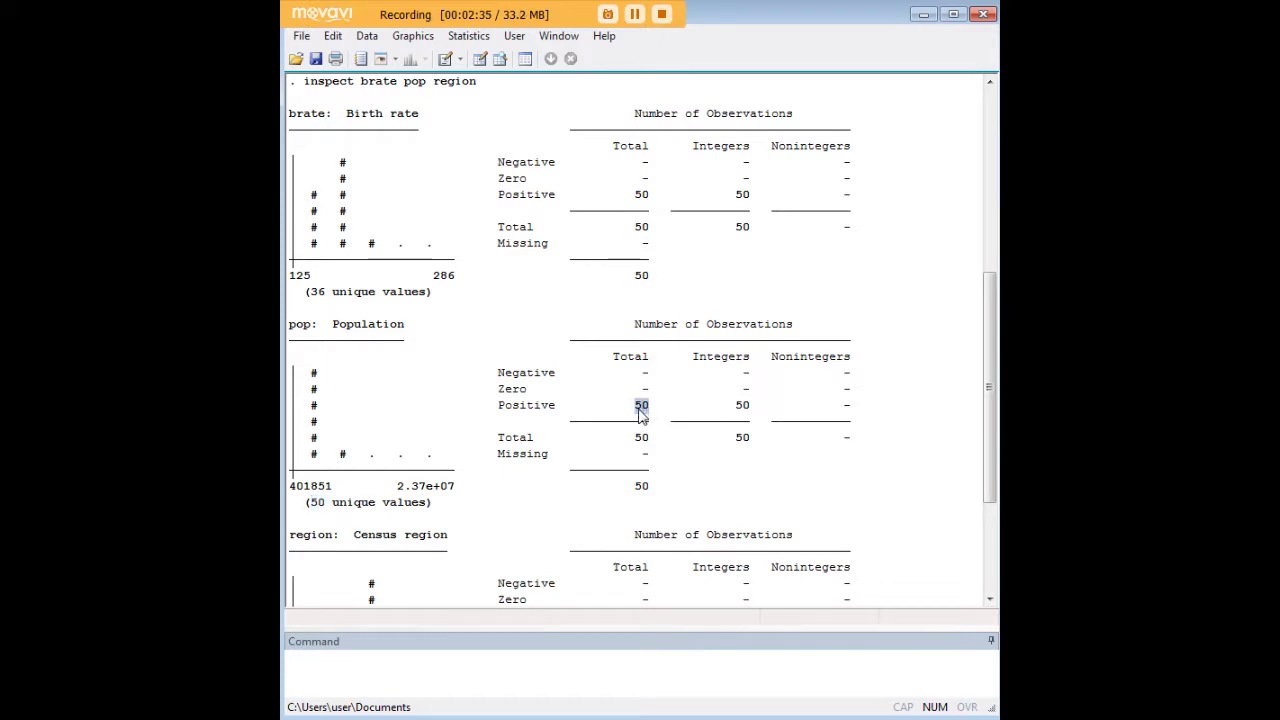
{"action": "double_click", "coordinate": [741, 405]}
{"action": "double_click", "coordinate": [642, 487]}
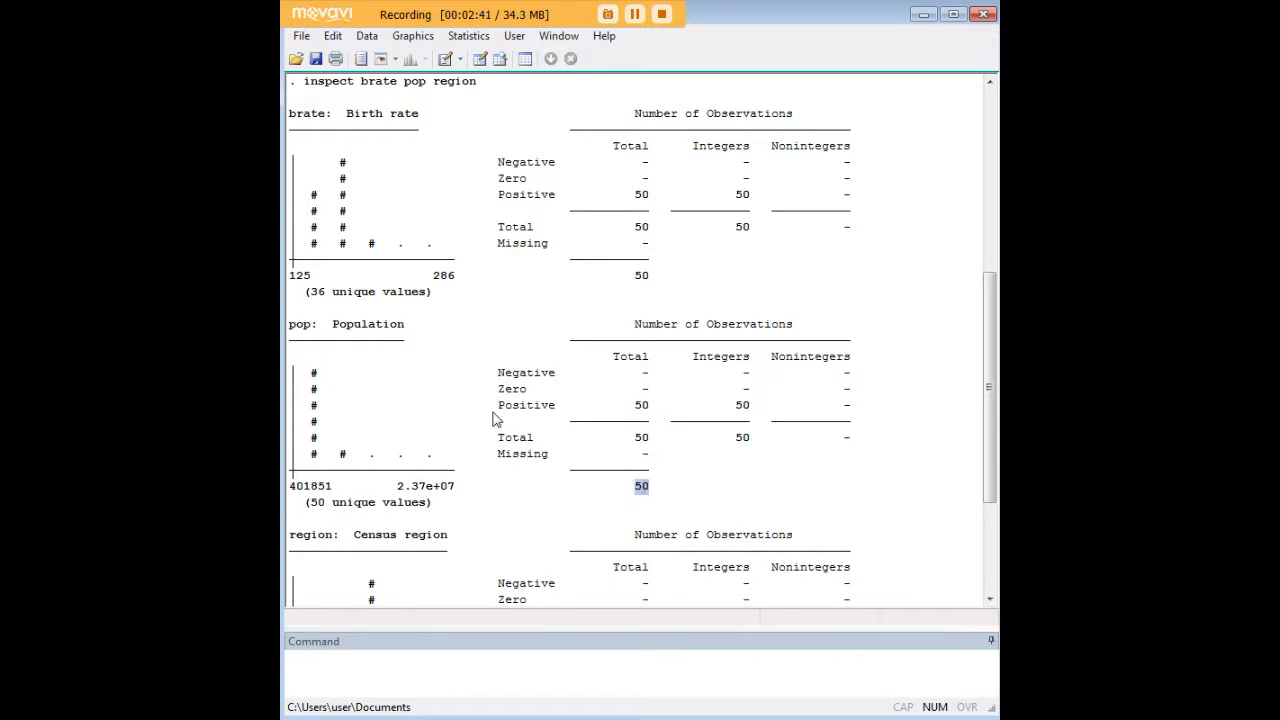
{"action": "scroll", "coordinate": [620, 443], "scroll_direction": "down", "scroll_amount": 4}
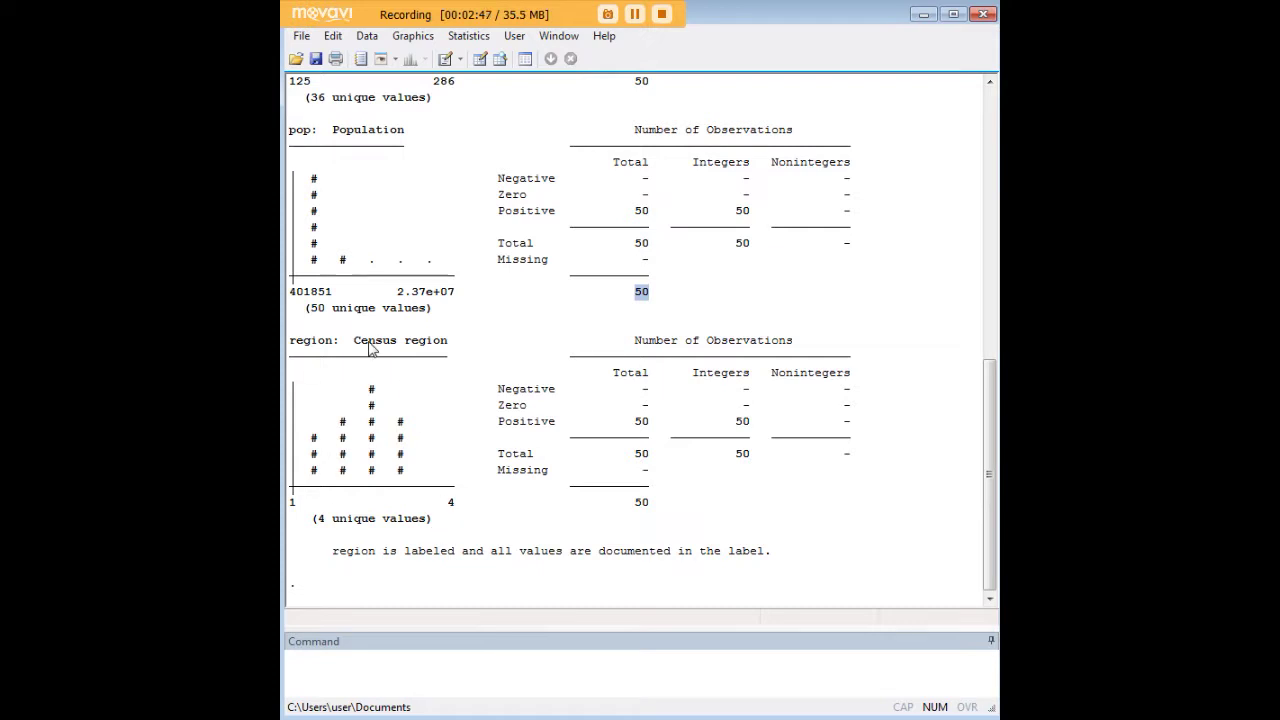
{"action": "scroll", "coordinate": [370, 345], "scroll_direction": "up", "scroll_amount": 4}
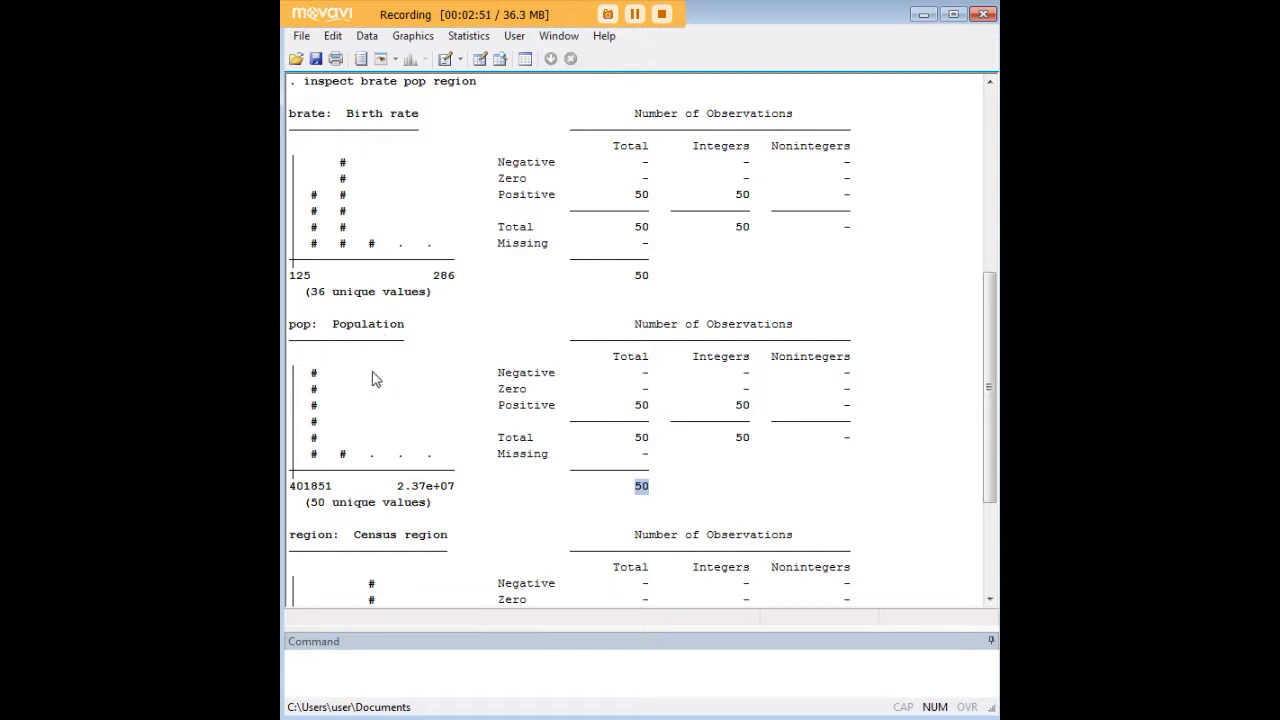
{"action": "scroll", "coordinate": [507, 495], "scroll_direction": "down", "scroll_amount": 4}
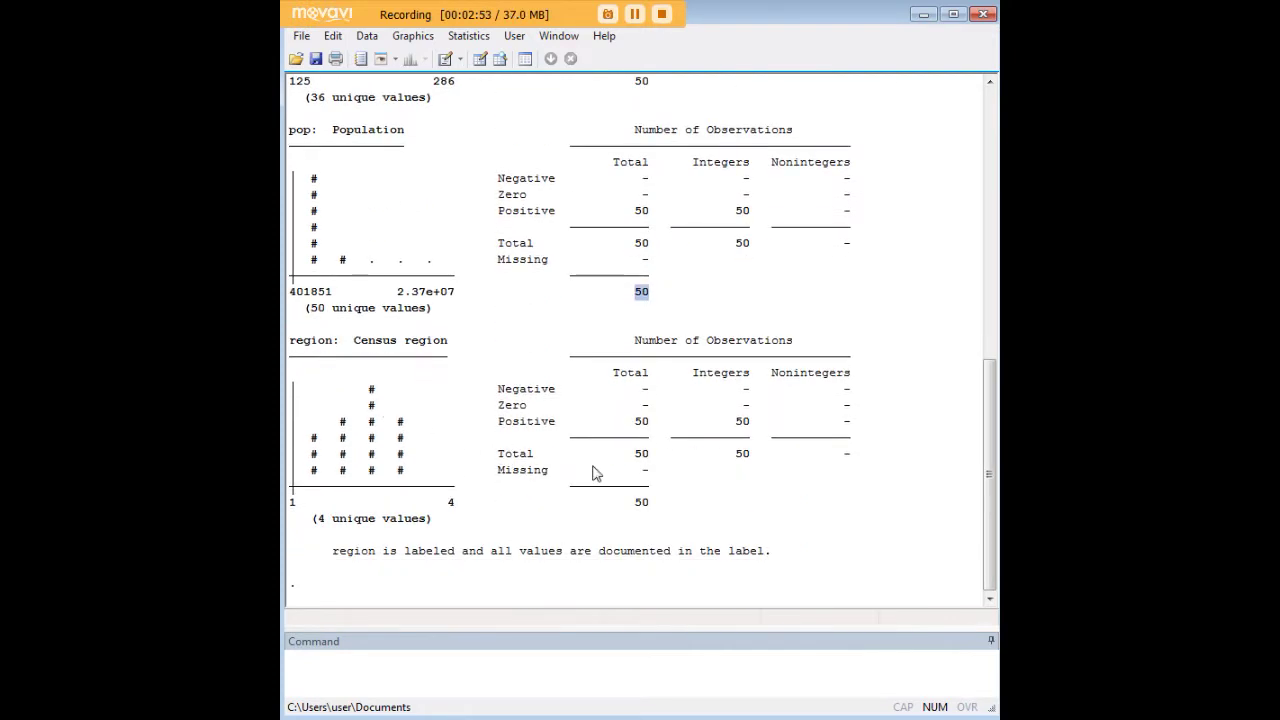
{"action": "left_click_drag", "start_coordinate": [772, 552], "coordinate": [337, 562]}
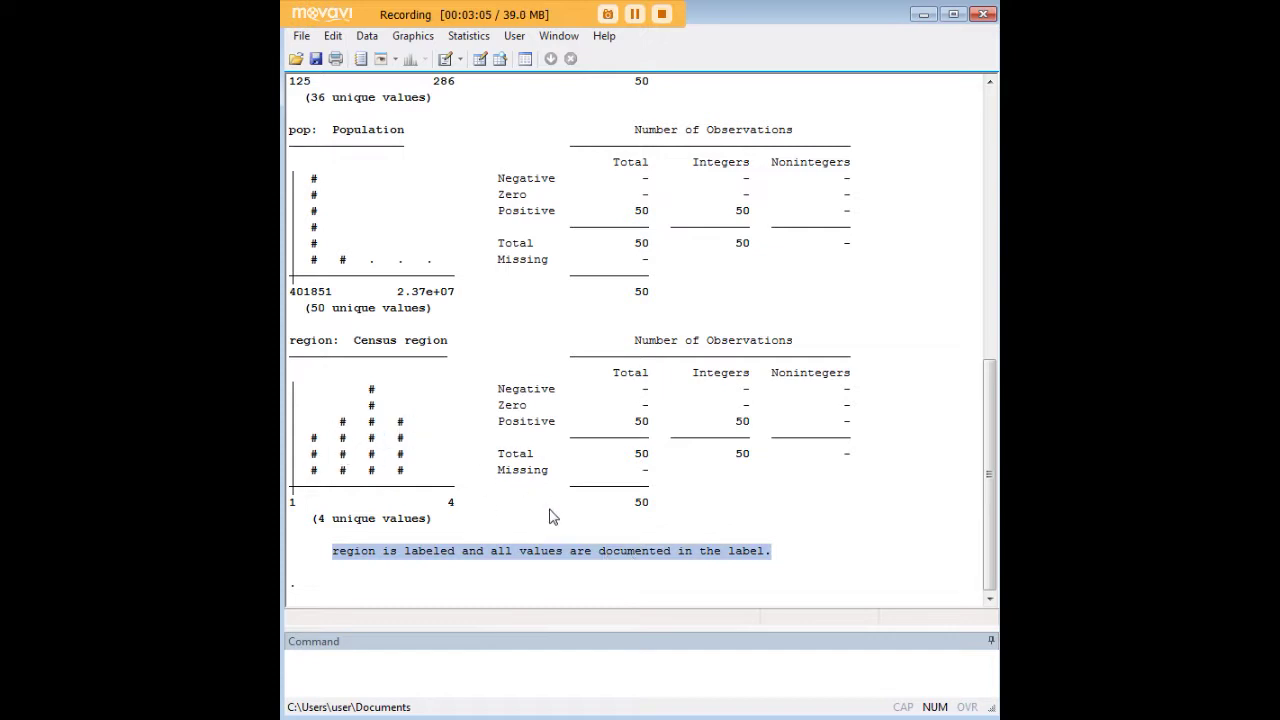
{"action": "left_click", "coordinate": [495, 557]}
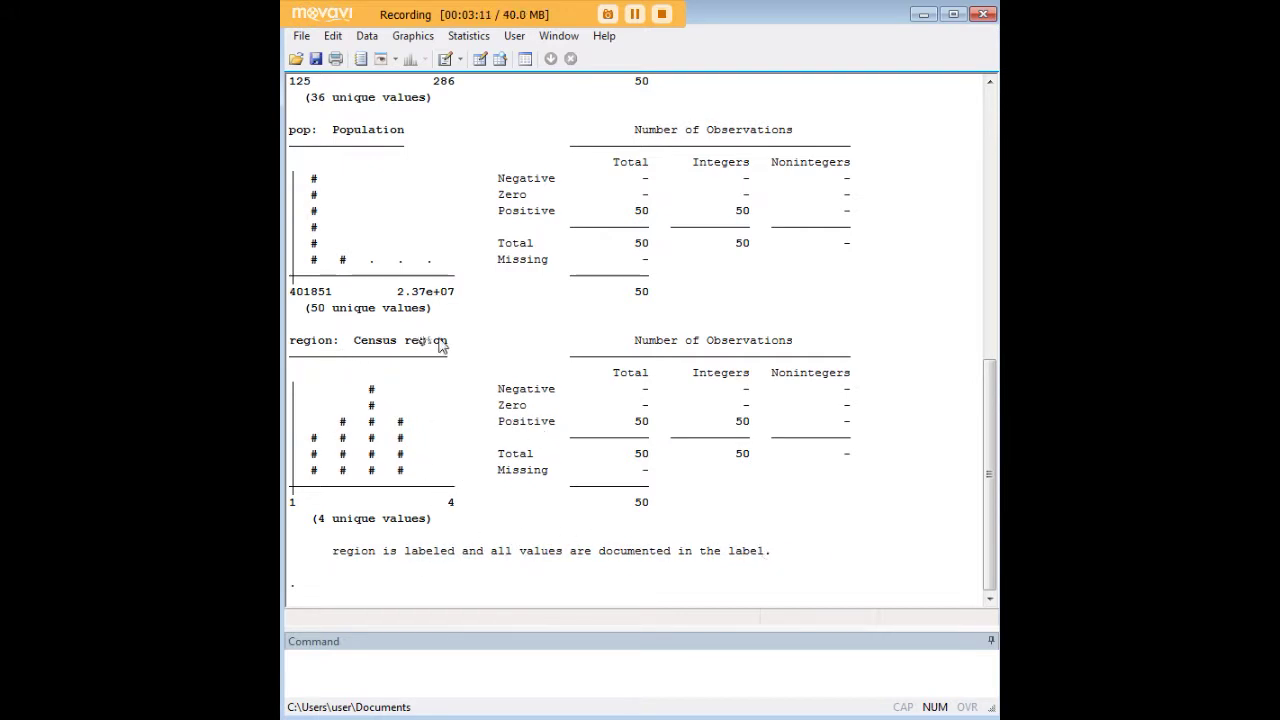
{"action": "left_click_drag", "start_coordinate": [460, 350], "coordinate": [362, 348]}
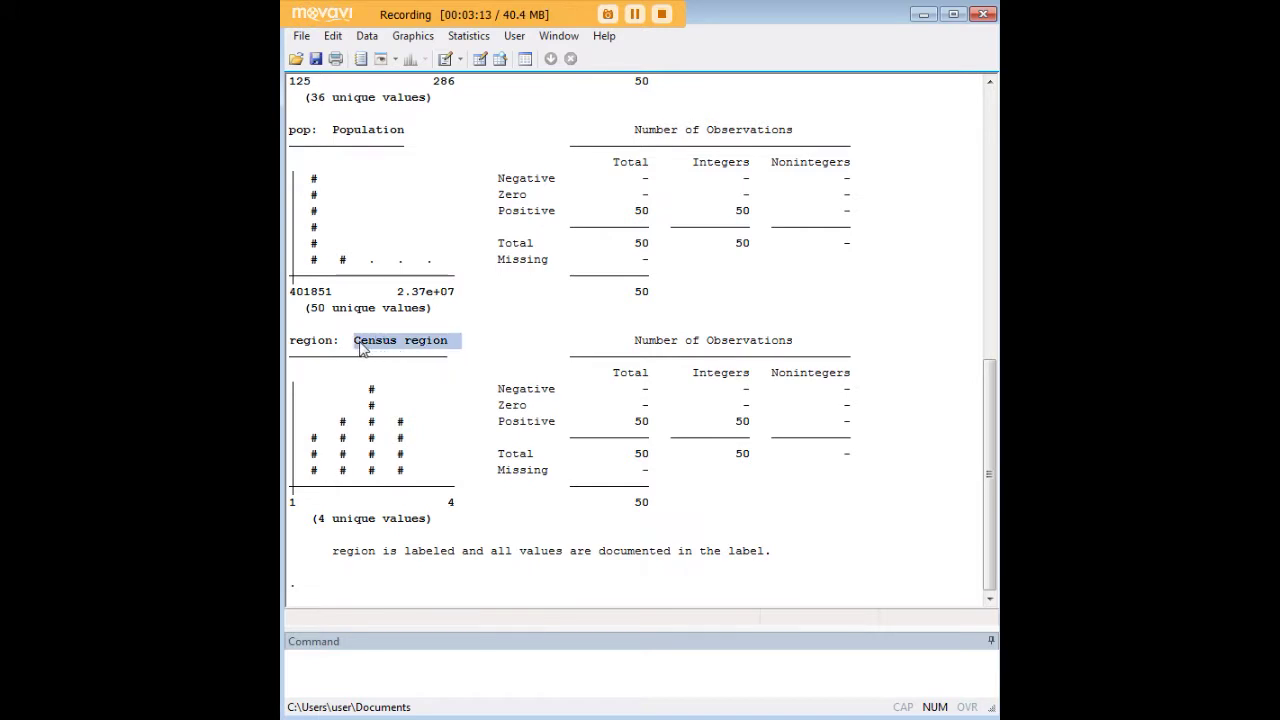
{"action": "scroll", "coordinate": [480, 408], "scroll_direction": "up", "scroll_amount": 2}
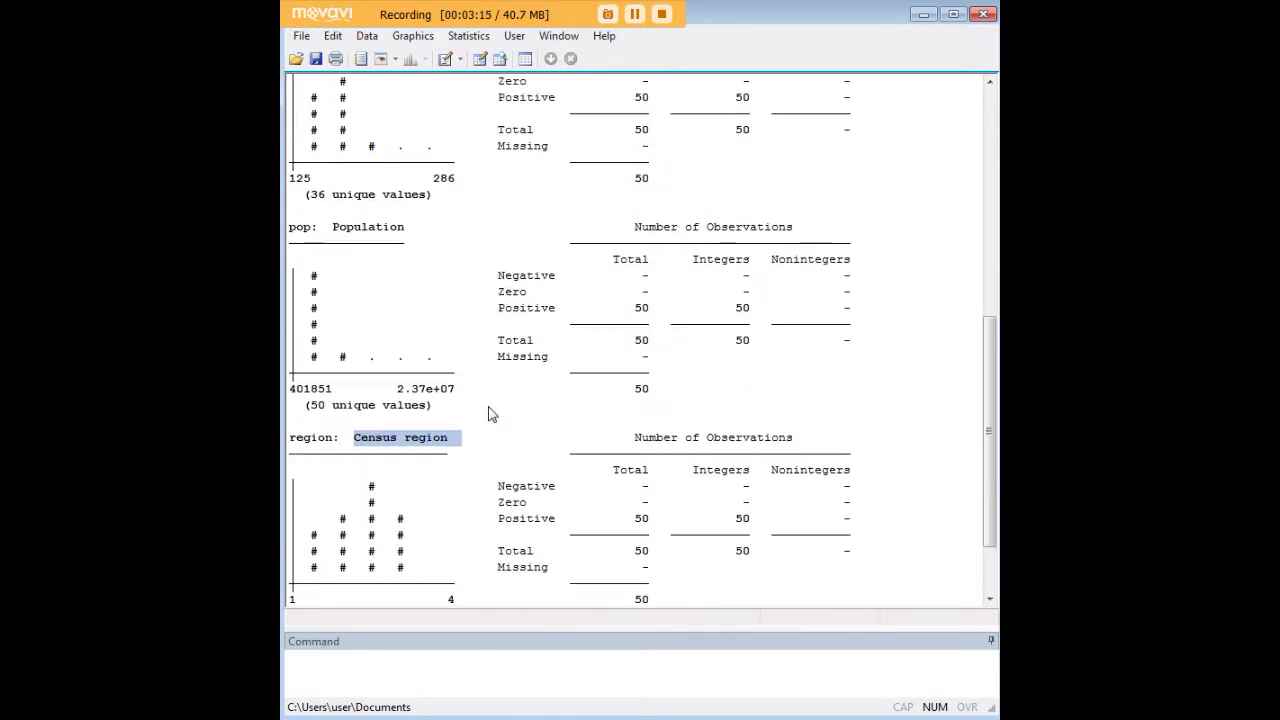
{"action": "scroll", "coordinate": [528, 450], "scroll_direction": "down", "scroll_amount": 2}
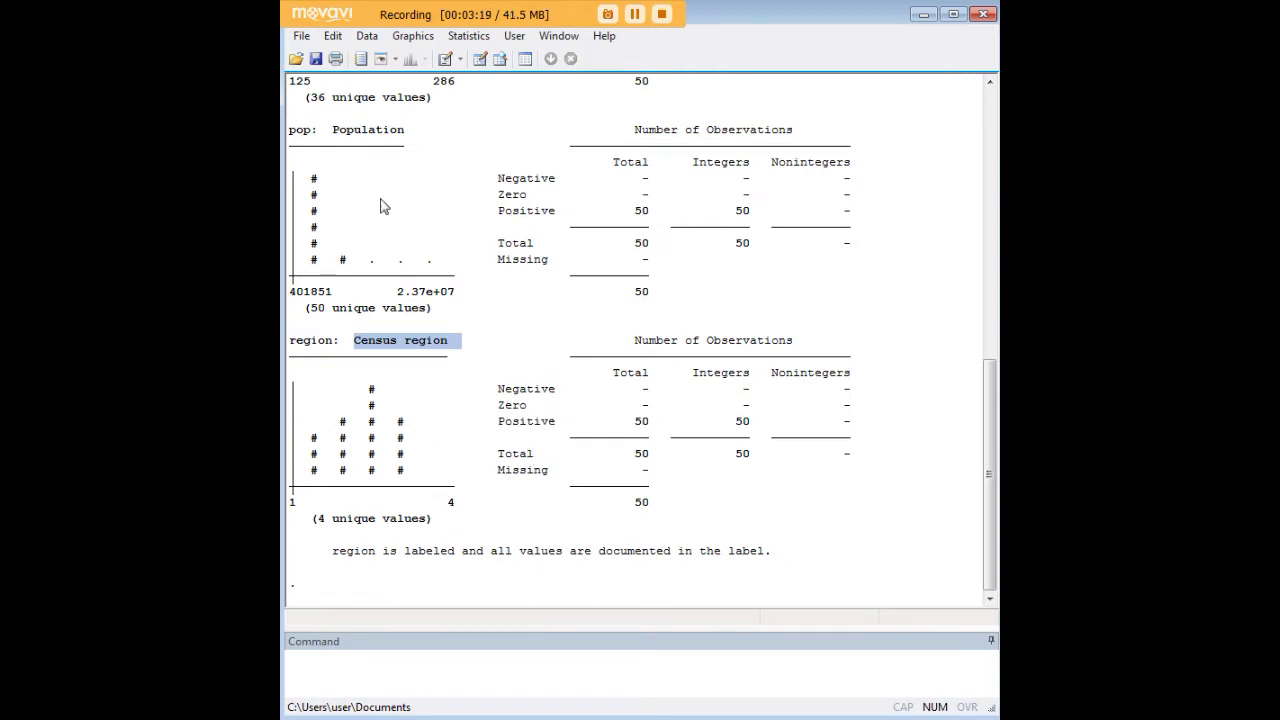
{"action": "scroll", "coordinate": [443, 329], "scroll_direction": "up", "scroll_amount": 8}
{"action": "scroll", "coordinate": [491, 437], "scroll_direction": "down", "scroll_amount": 8}
Highlight the region observation-count table in the inspect output.
{"action": "left_click_drag", "start_coordinate": [524, 347], "coordinate": [863, 517]}
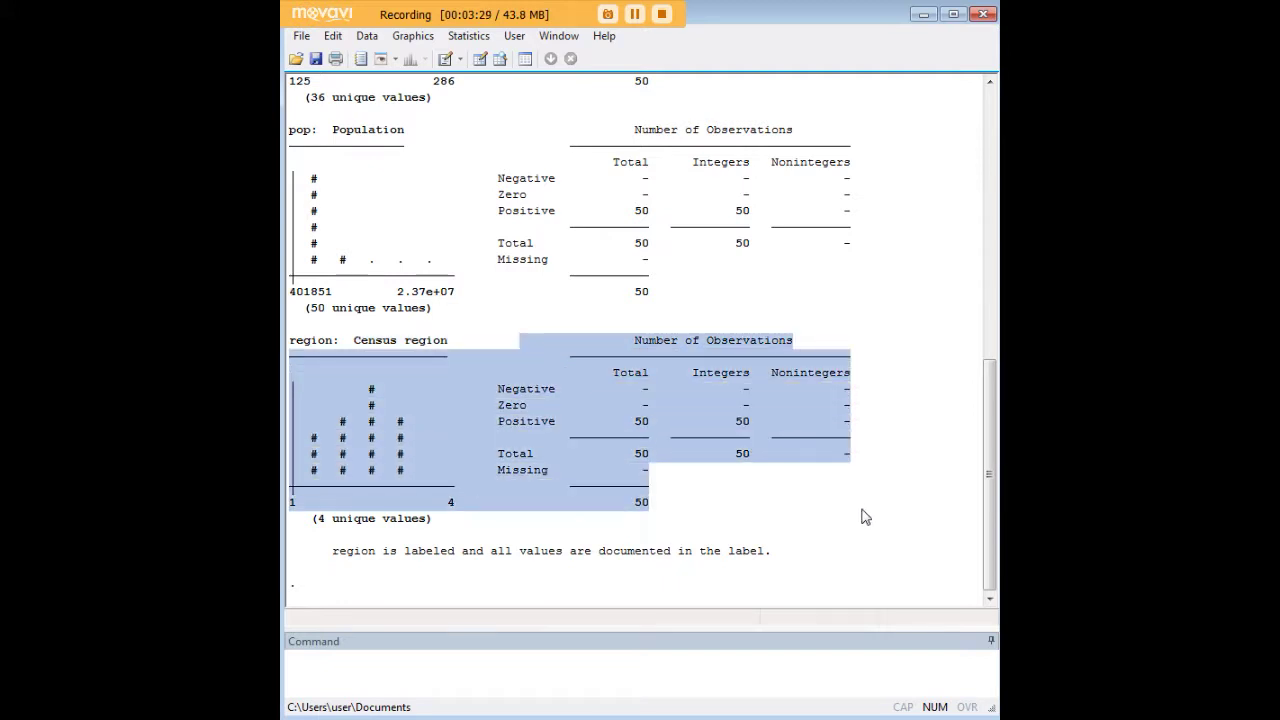